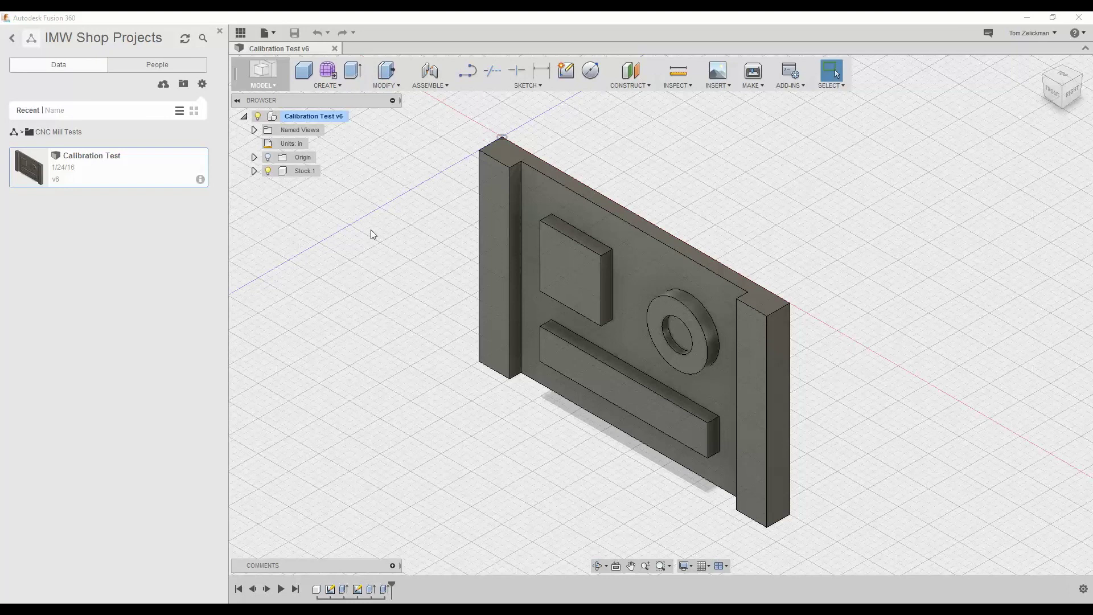
Hide the Stock:1 solid body, show the Sketch1 and shapes sketches, and view from the front
left_click(254, 171)
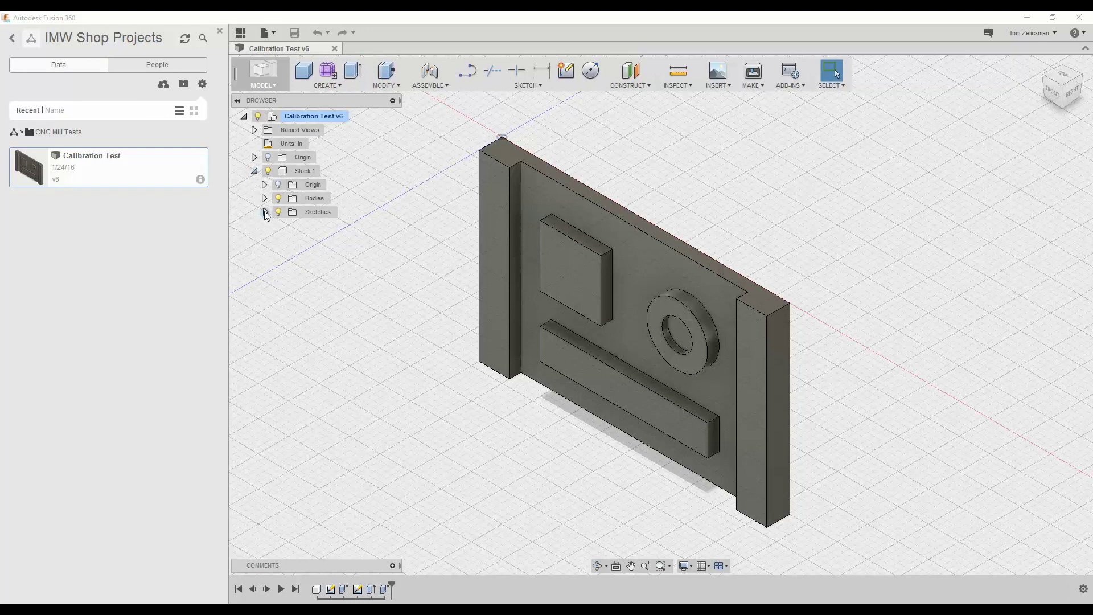
left_click(279, 212)
left_click(279, 211)
left_click(279, 198)
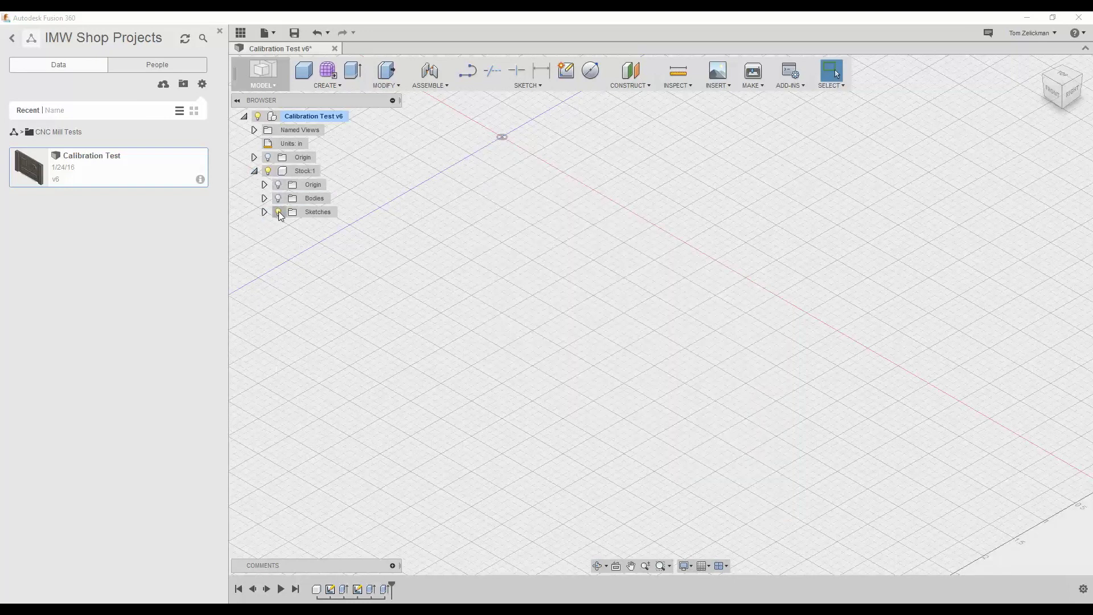
left_click(264, 212)
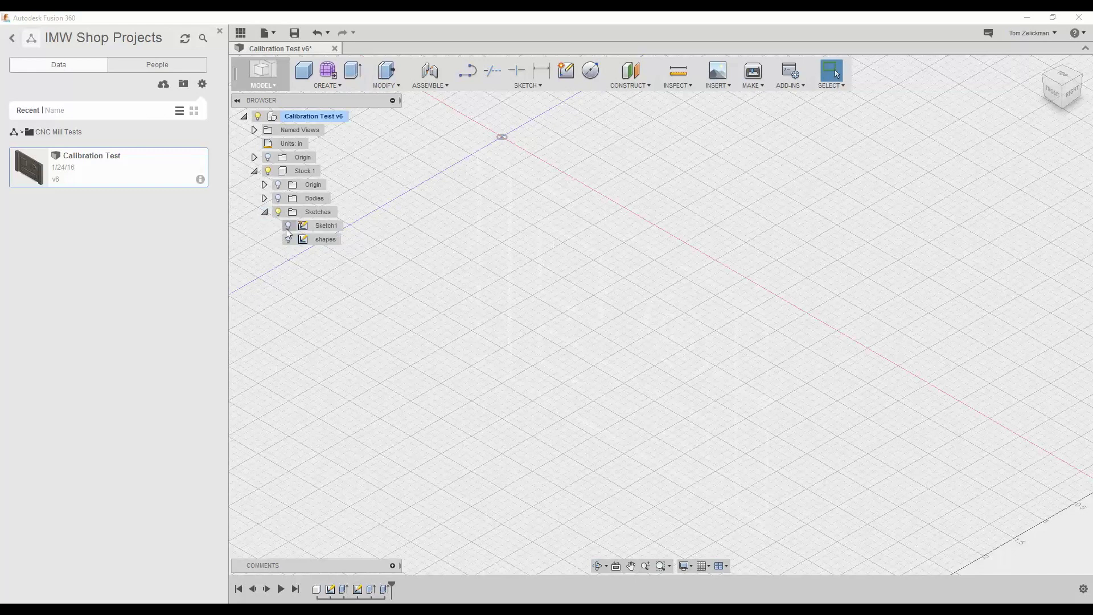
left_click(289, 227)
left_click(289, 239)
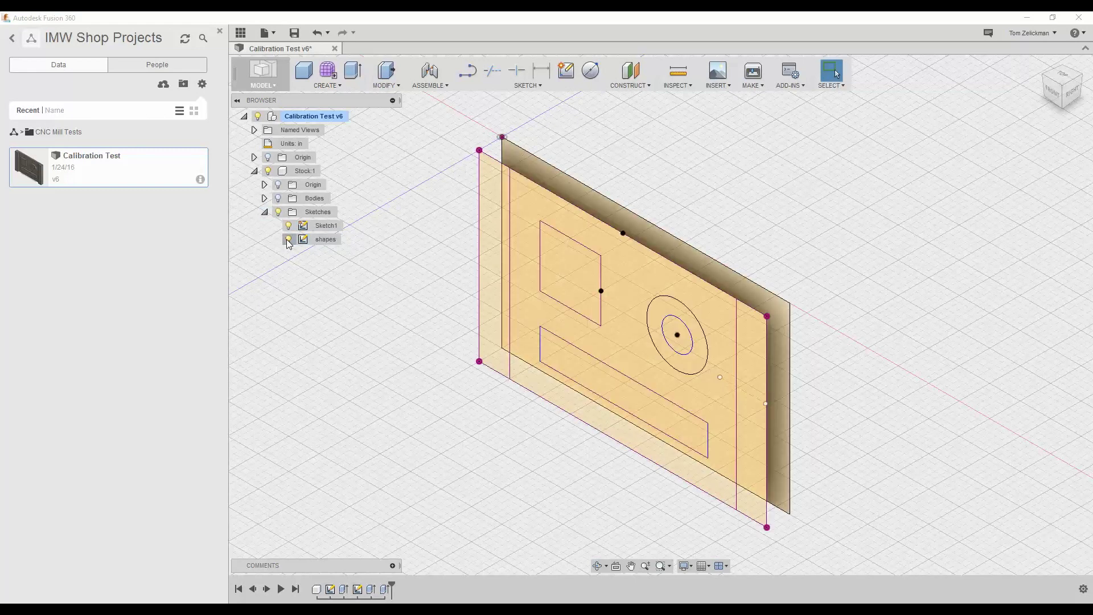
left_click(1053, 100)
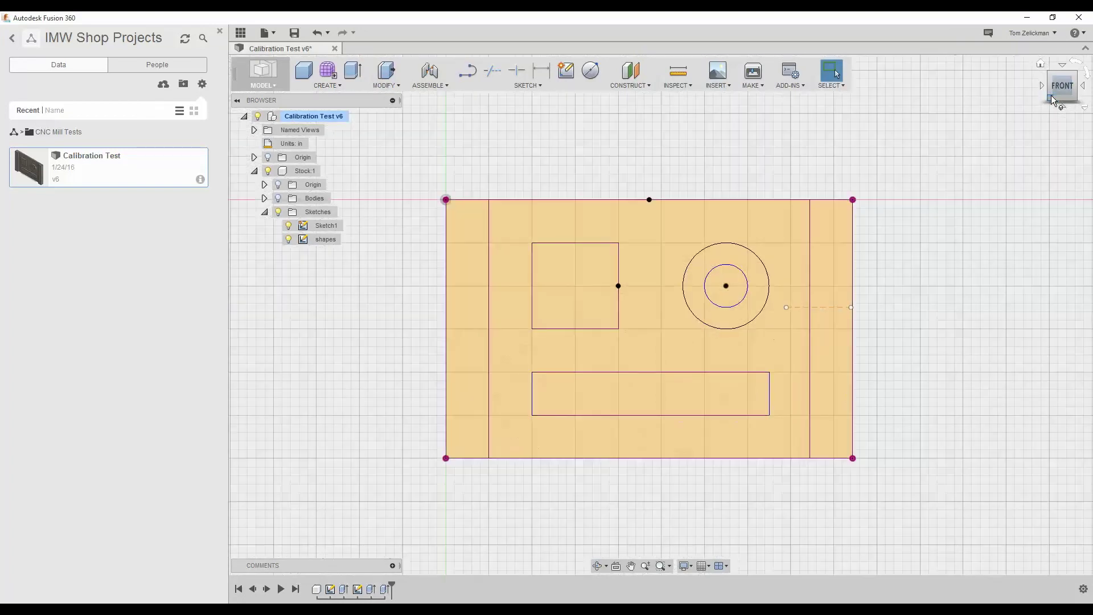
Edit the shapes sketch and drag the bar's 2.75 dimension down below the part
double_click(326, 240)
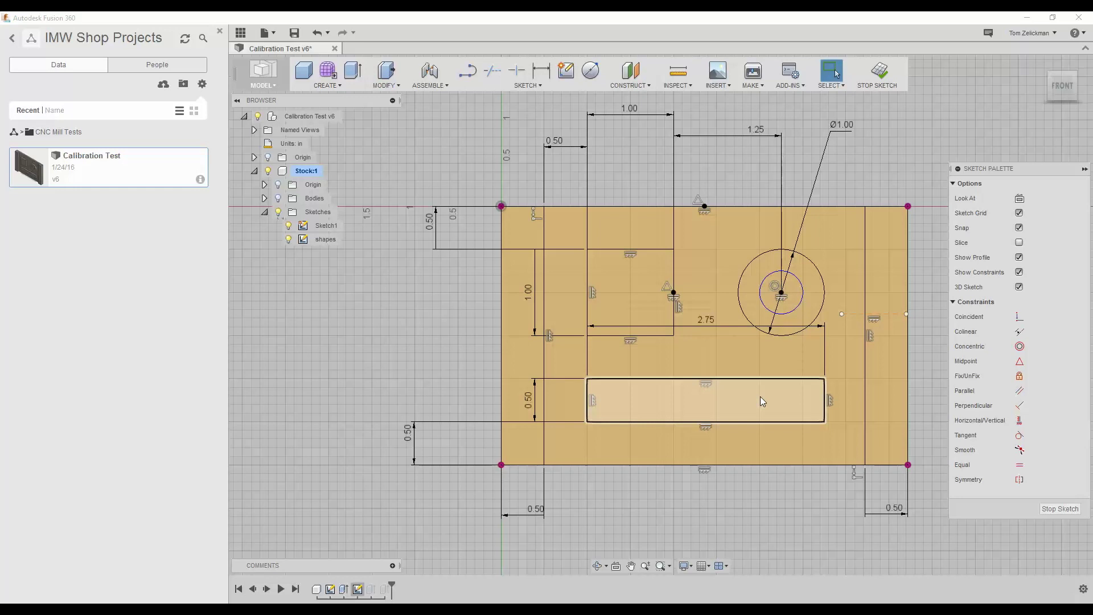
left_click_drag(711, 319, 712, 501)
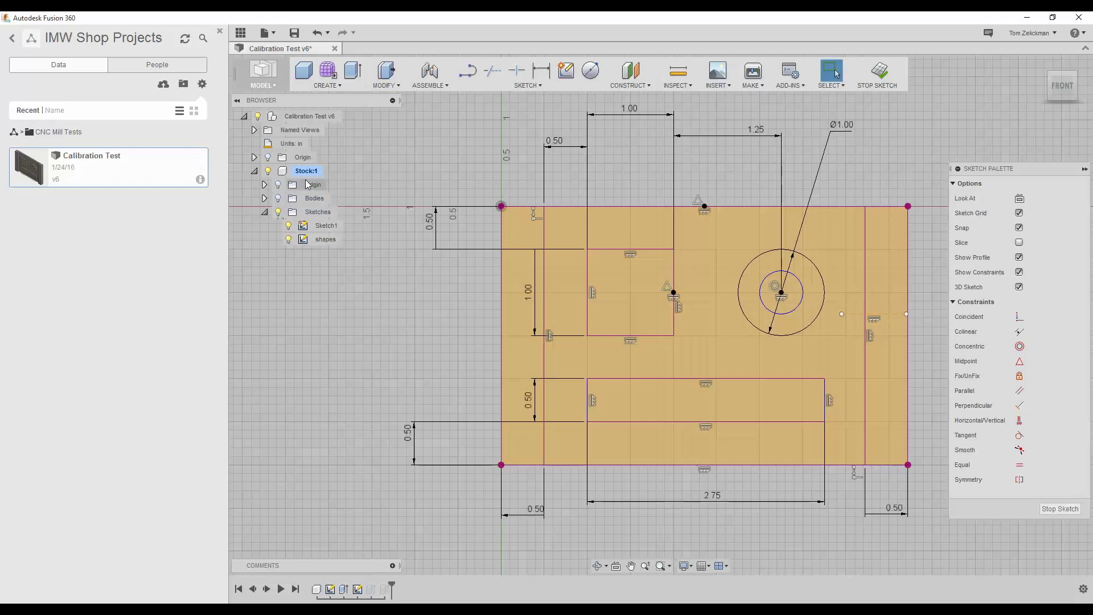
Hide the sketches, return to the Home view, and stop editing the shapes sketch
left_click(279, 213)
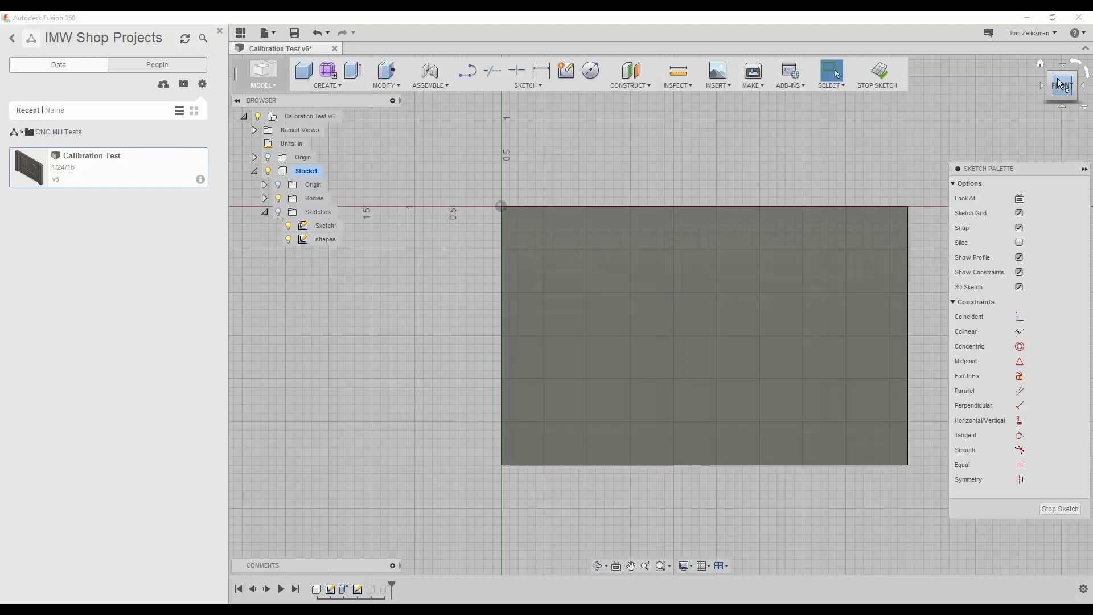
left_click(1042, 67)
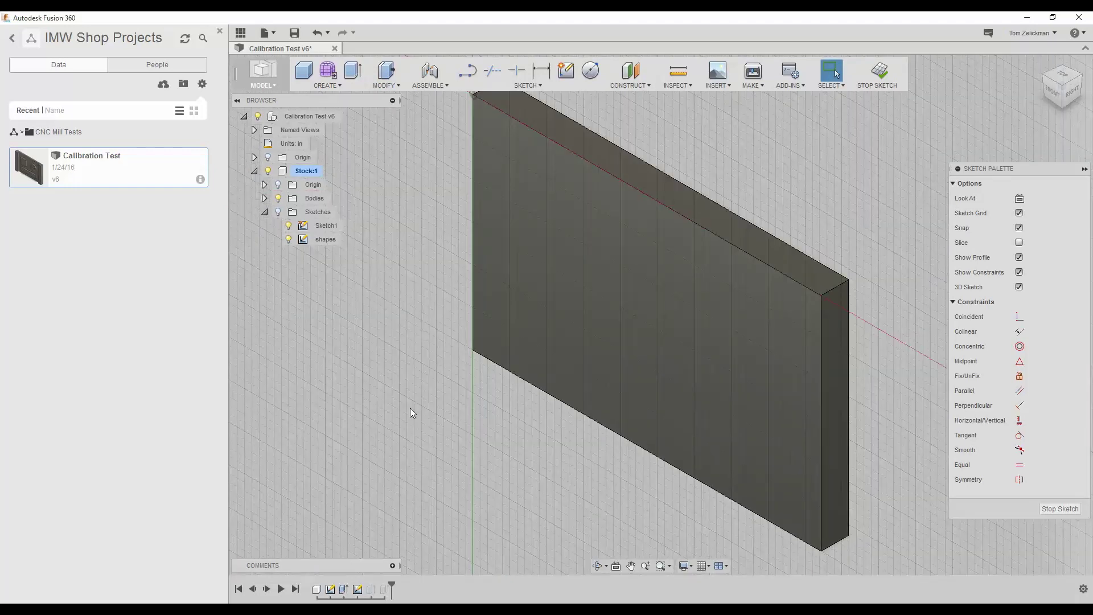
left_click(317, 591)
left_click(881, 73)
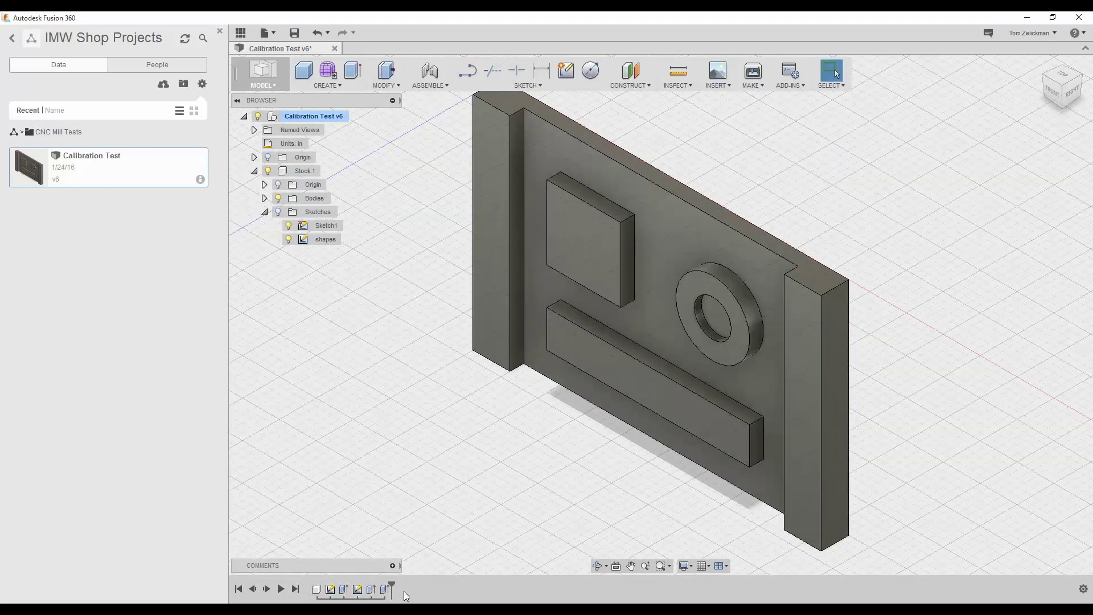
Roll the timeline to the start and step through the stock block, pockets, bosses and boss hole
left_click_drag(392, 589, 309, 582)
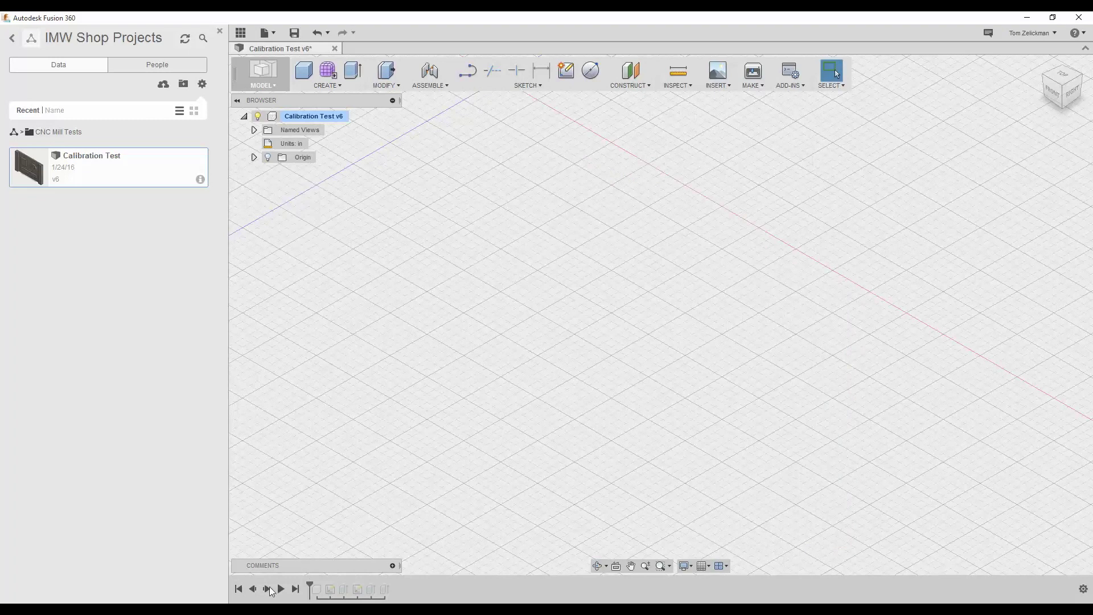
left_click(266, 589)
left_click(267, 591)
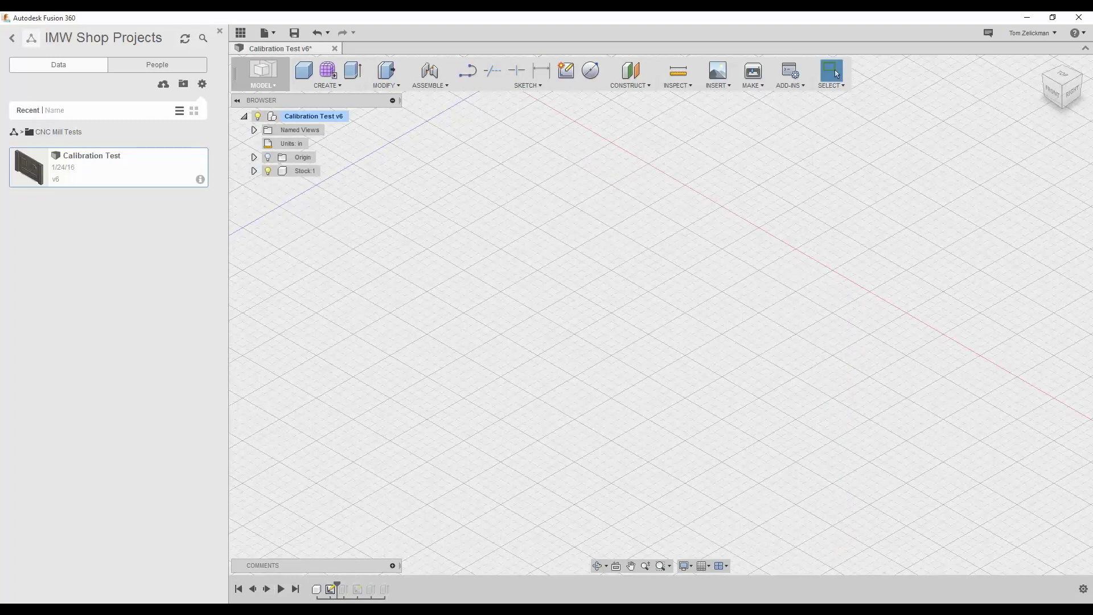
left_click(267, 591)
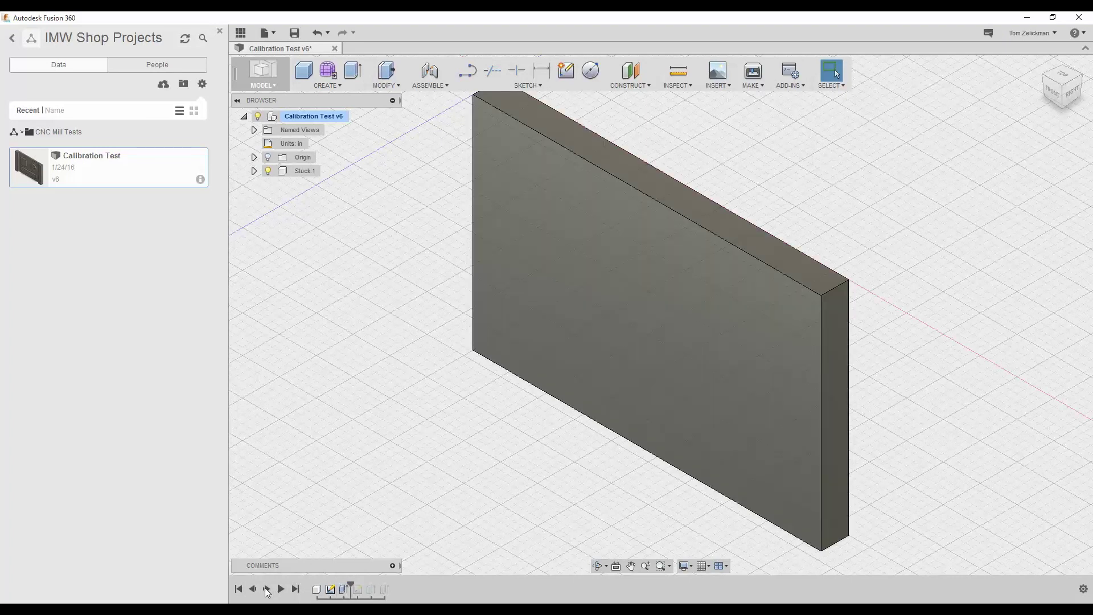
left_click(268, 591)
left_click(267, 592)
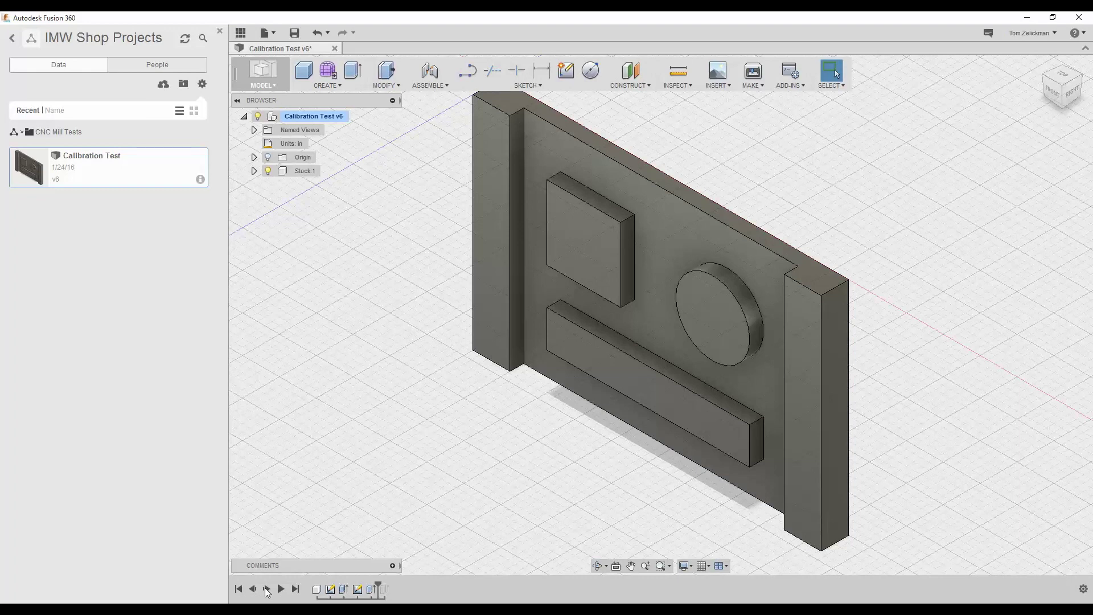
left_click(267, 591)
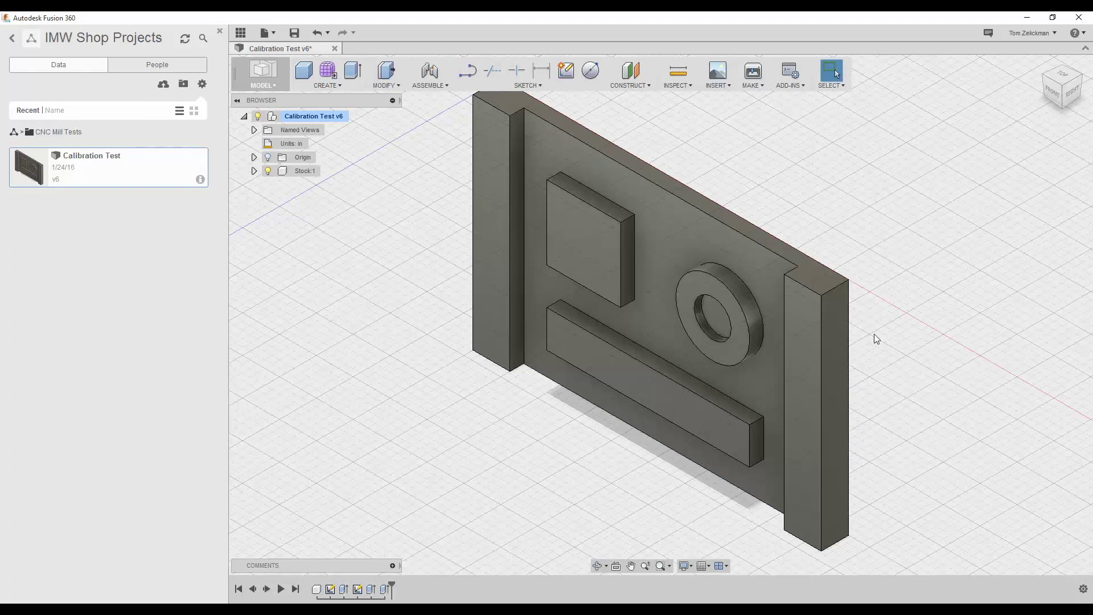
Cancel out of the Extrude5 hole edit, switch to the CAM workspace, and expand [T15] Adaptive1
double_click(385, 590)
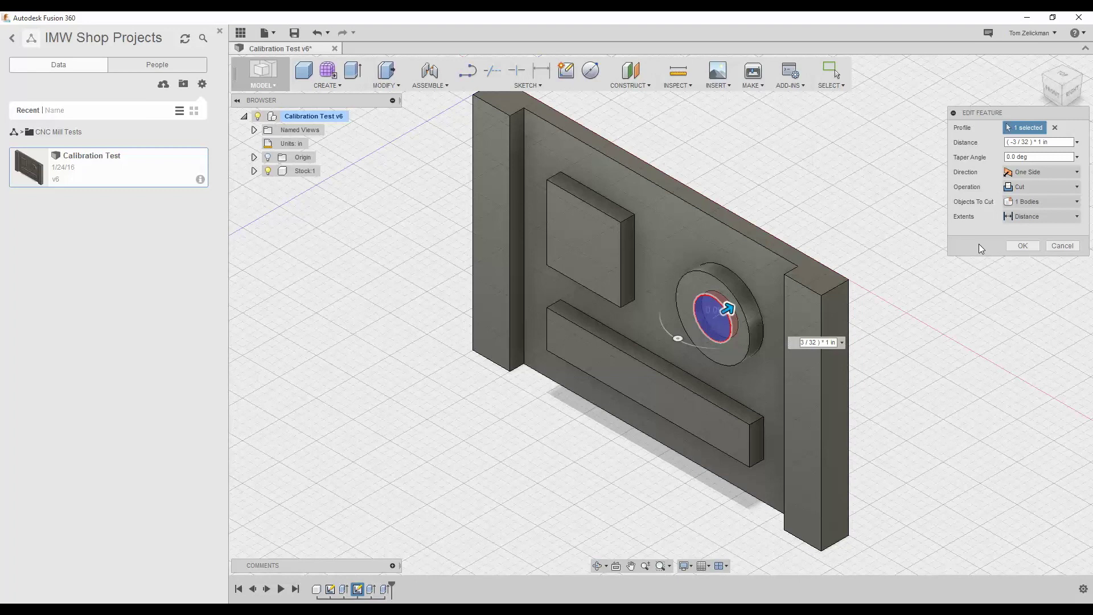
left_click(1073, 251)
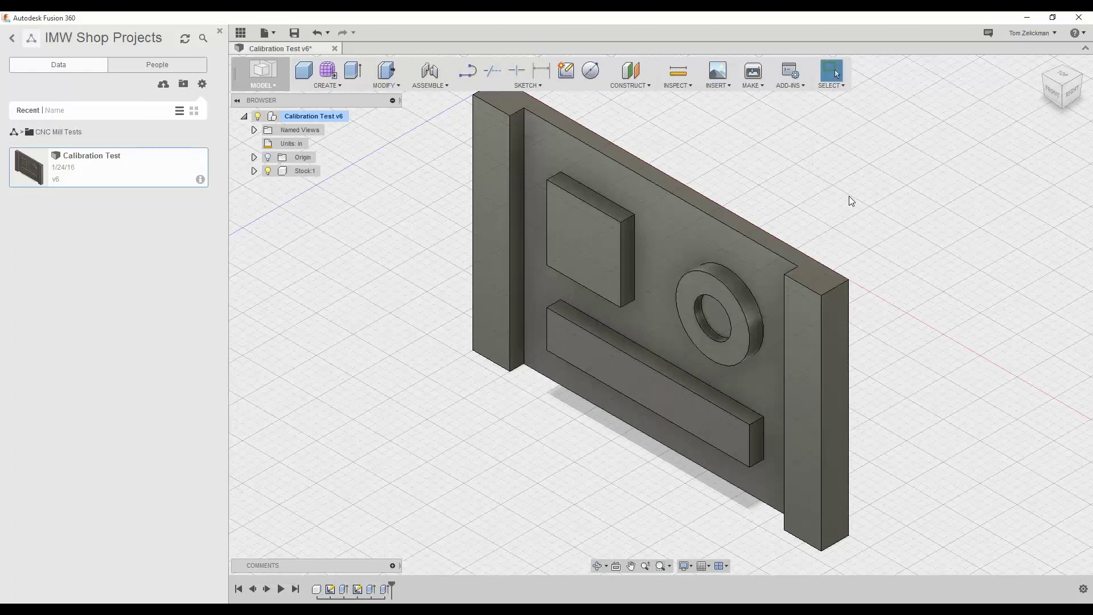
left_click(277, 74)
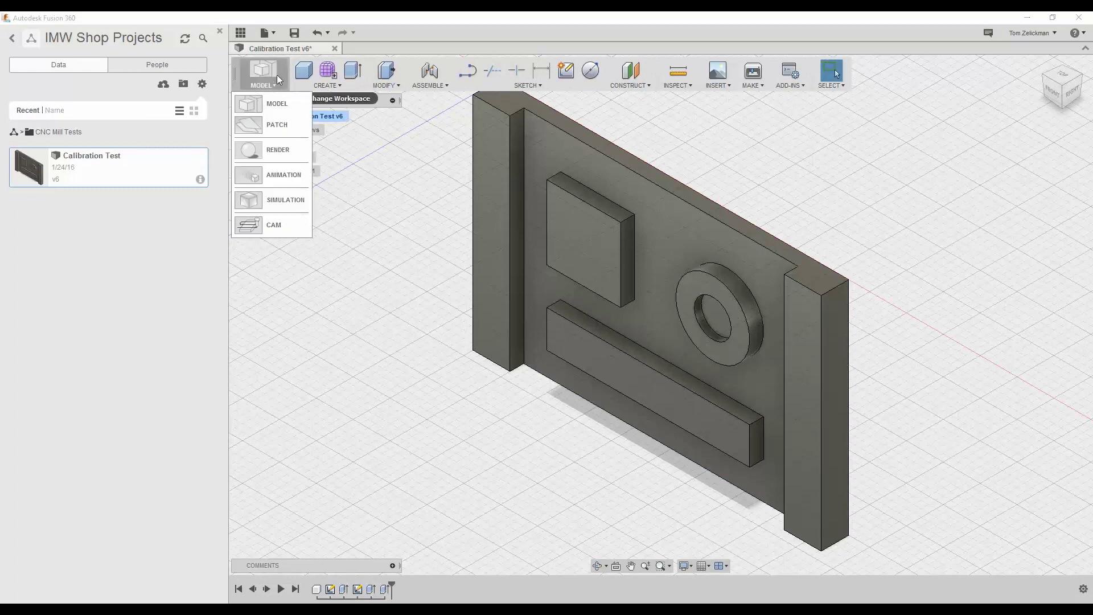
left_click(273, 222)
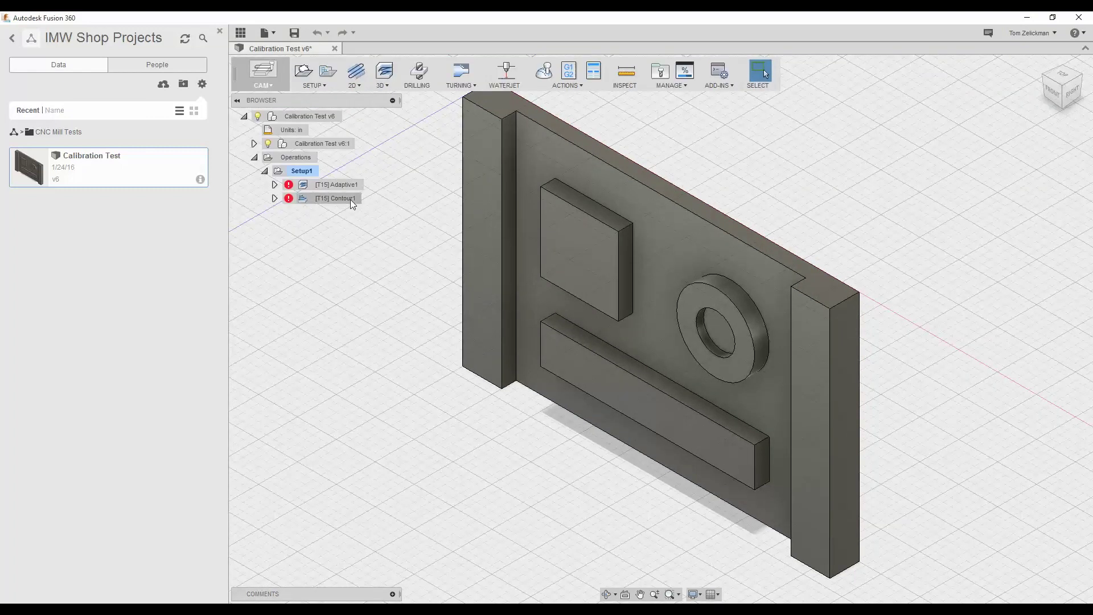
left_click(275, 184)
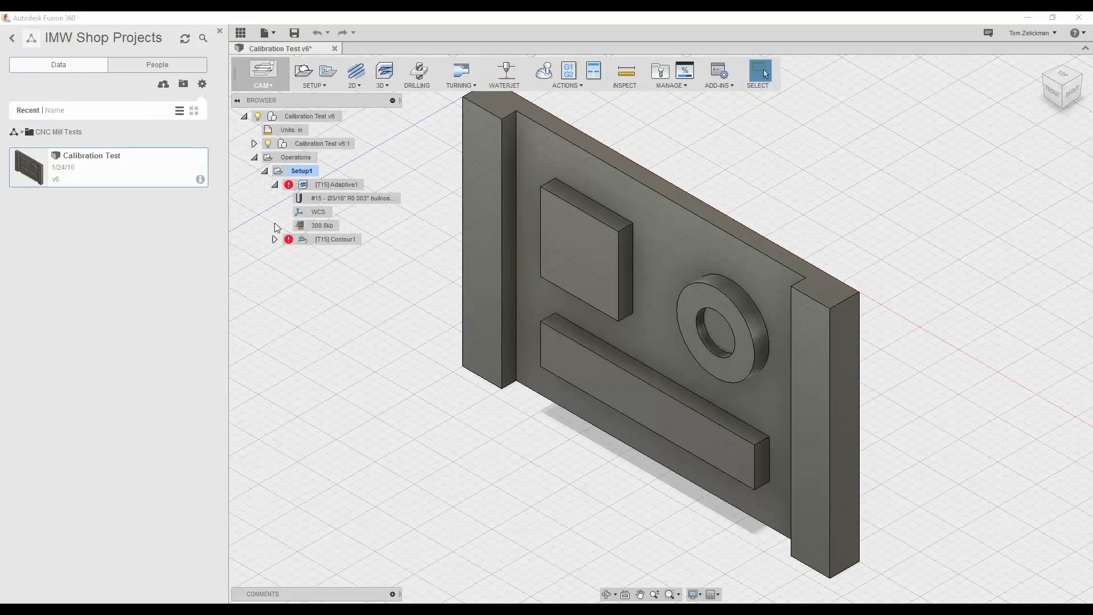
Expand Contour1, then edit Adaptive1 and review its Heights settings
left_click(275, 239)
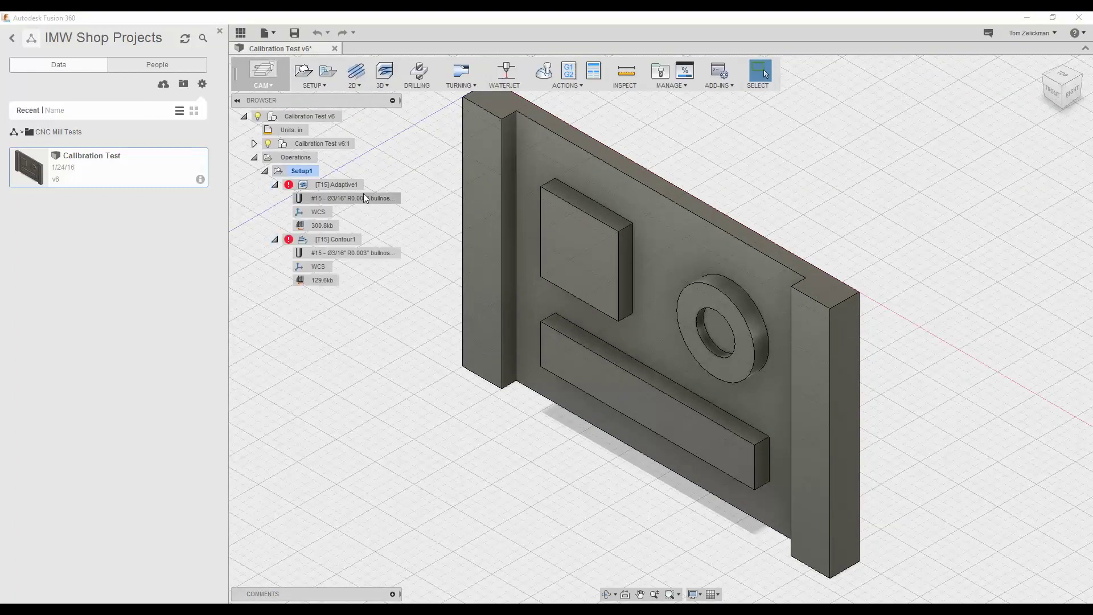
left_click(361, 199)
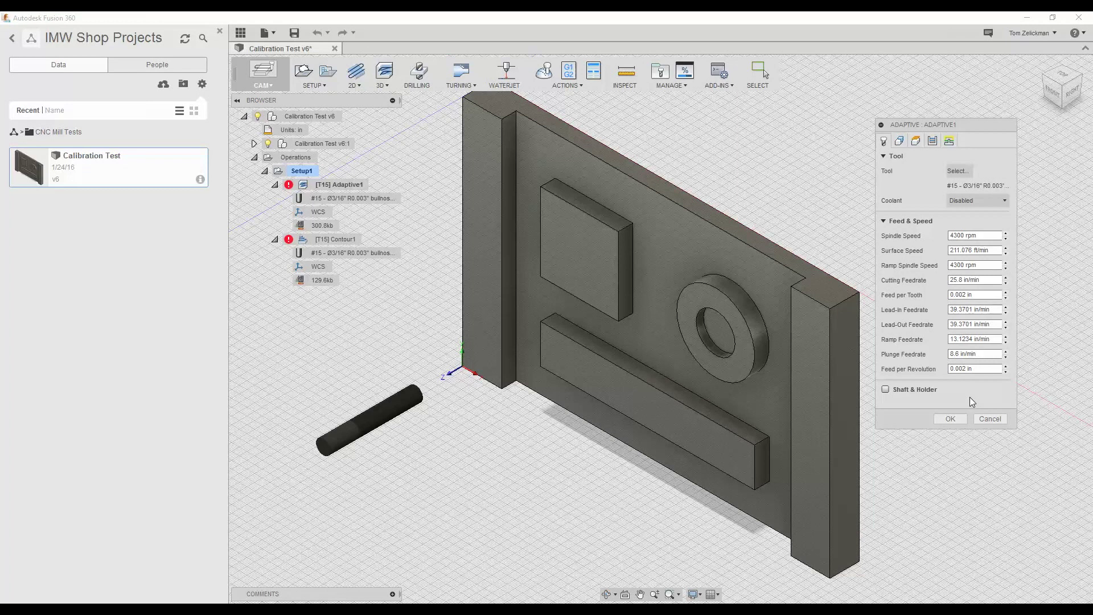
left_click(916, 141)
left_click(933, 141)
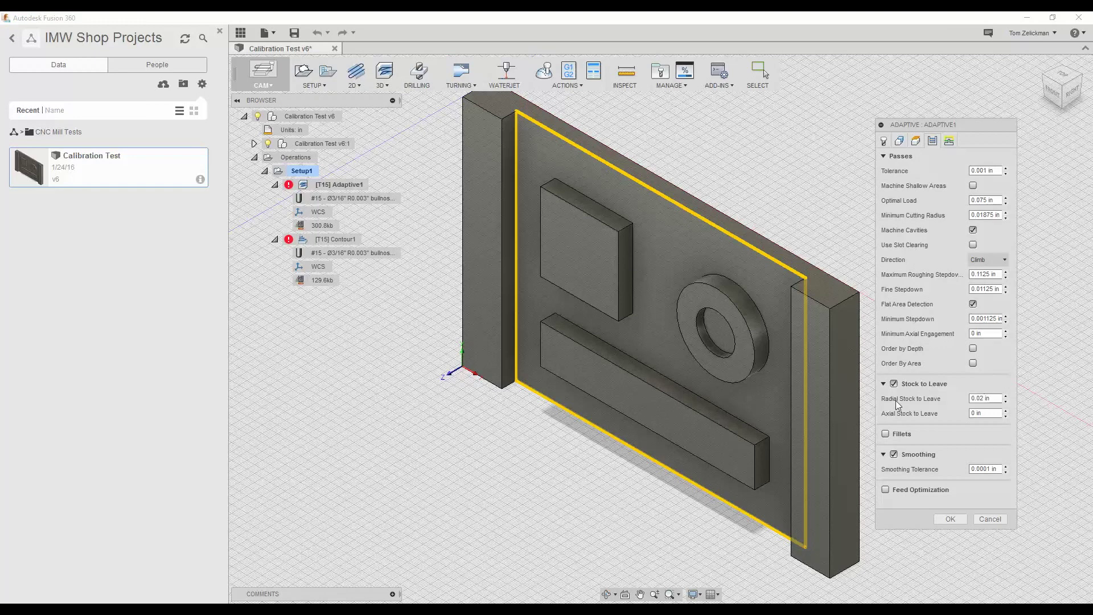
mouse_move(994, 398)
left_click(984, 411)
Review Adaptive1's Linking ramp settings, then accept them to generate the adaptive roughing toolpath
mouse_move(984, 412)
left_click(950, 140)
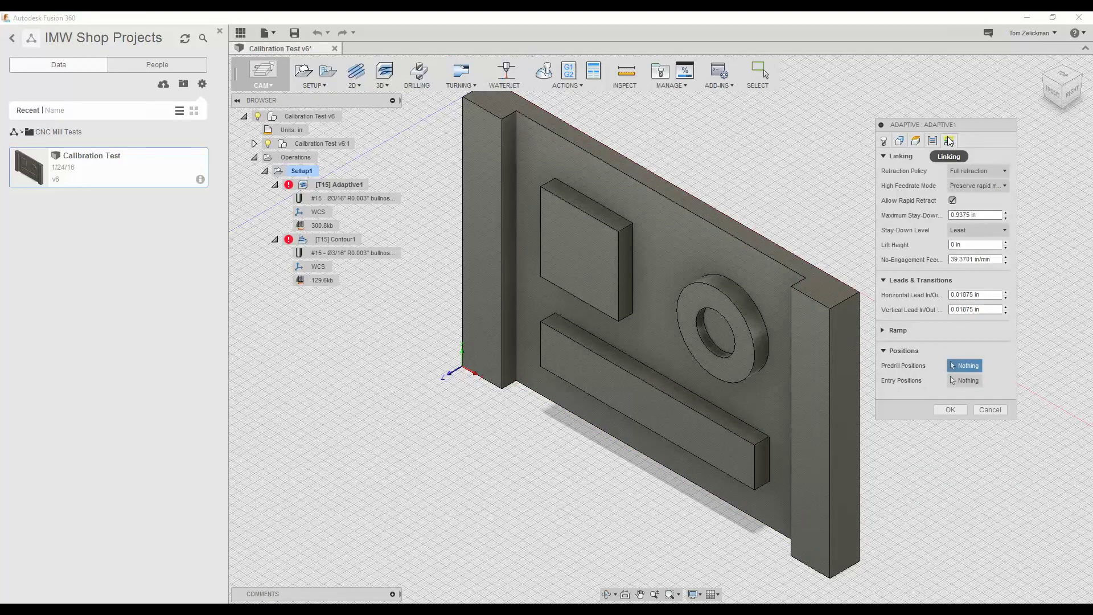
left_click(883, 331)
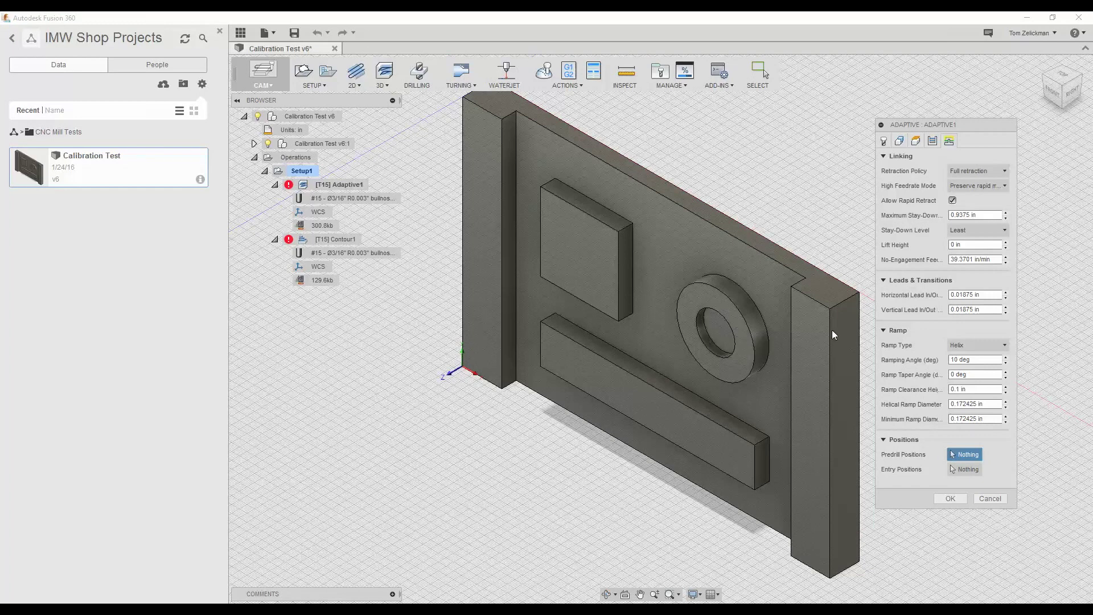
left_click(950, 499)
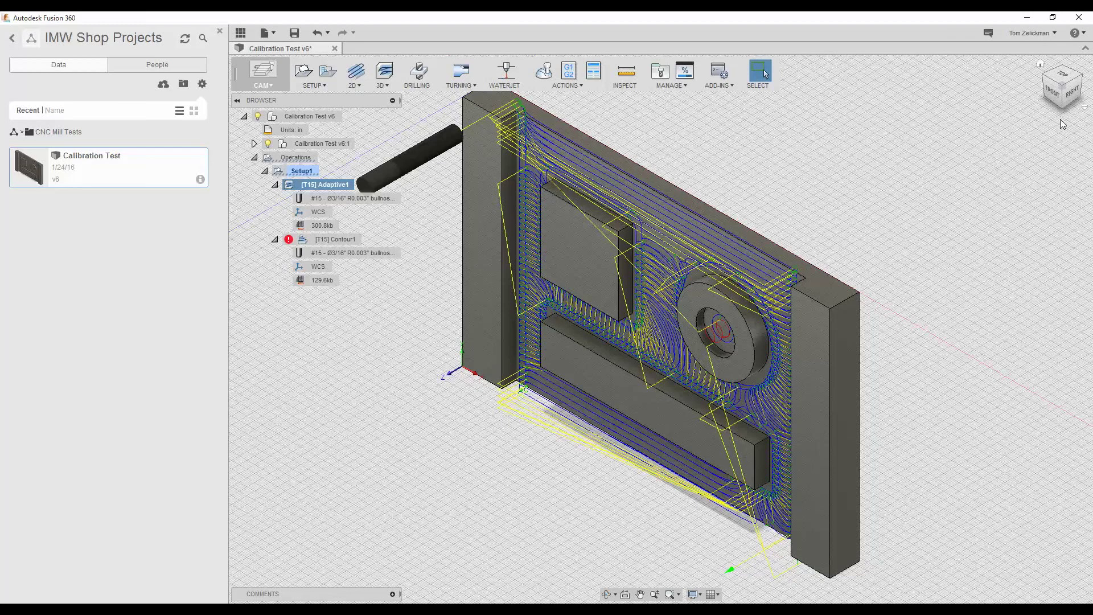
Generate the Contour1 toolpath from its context menu and view the part from the front
mouse_move(289, 242)
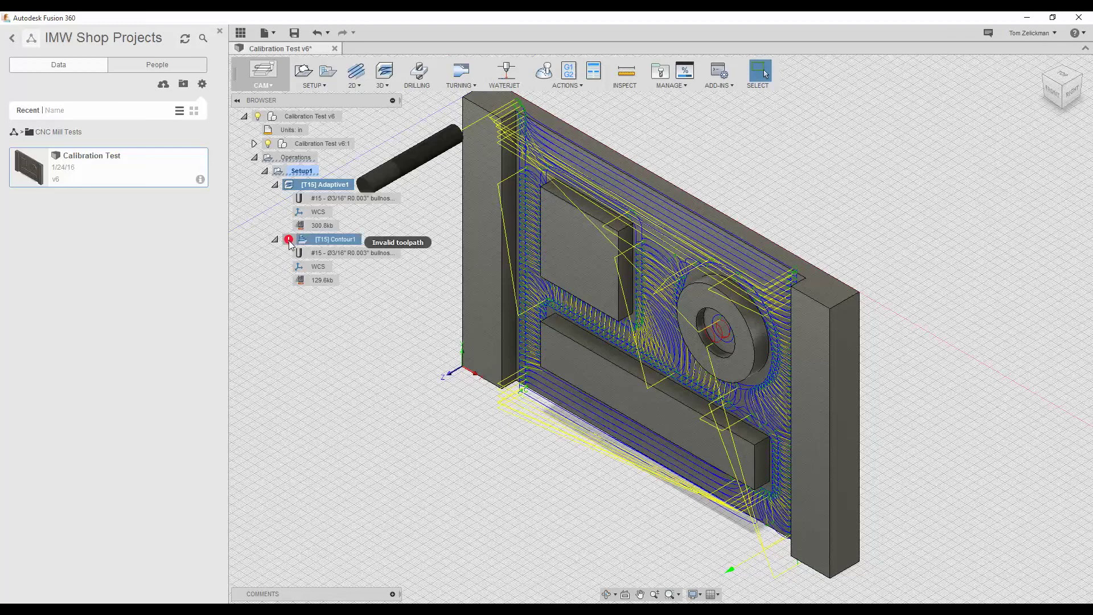
left_click(322, 244)
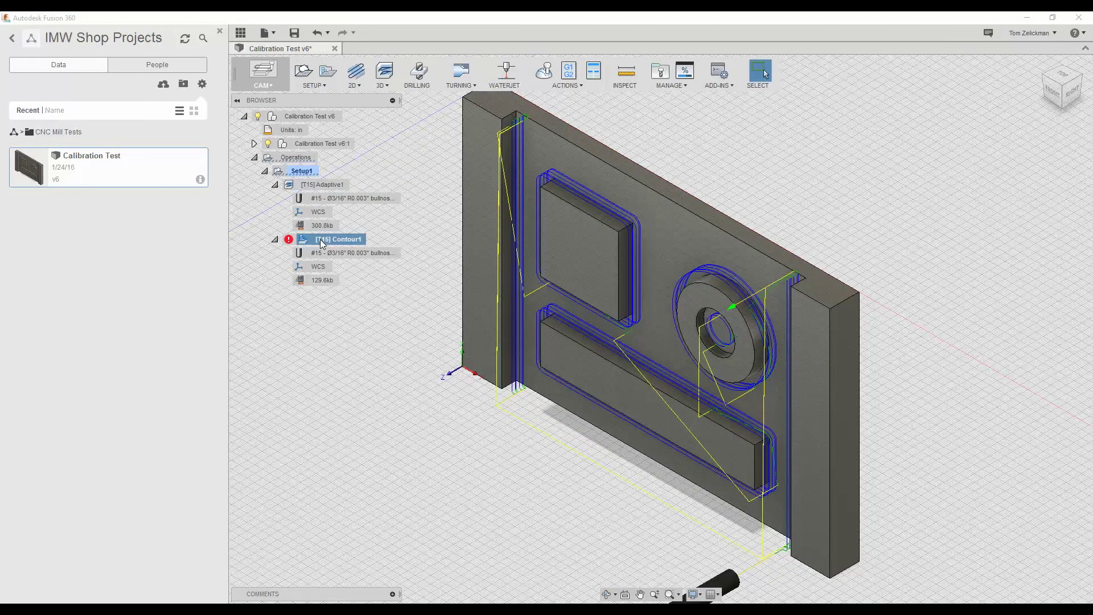
right_click(323, 244)
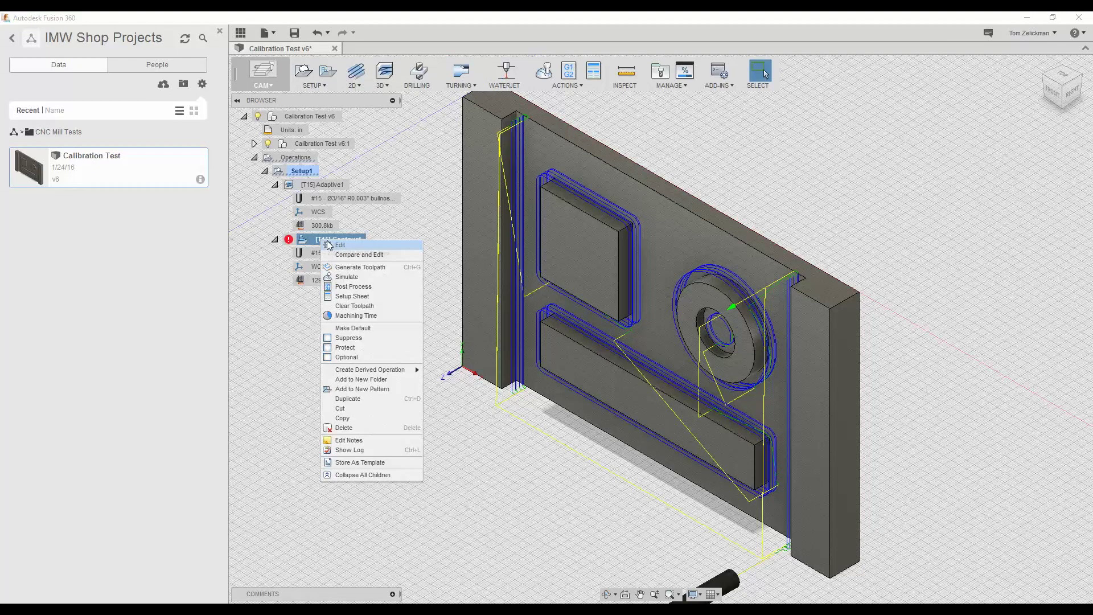
left_click(364, 268)
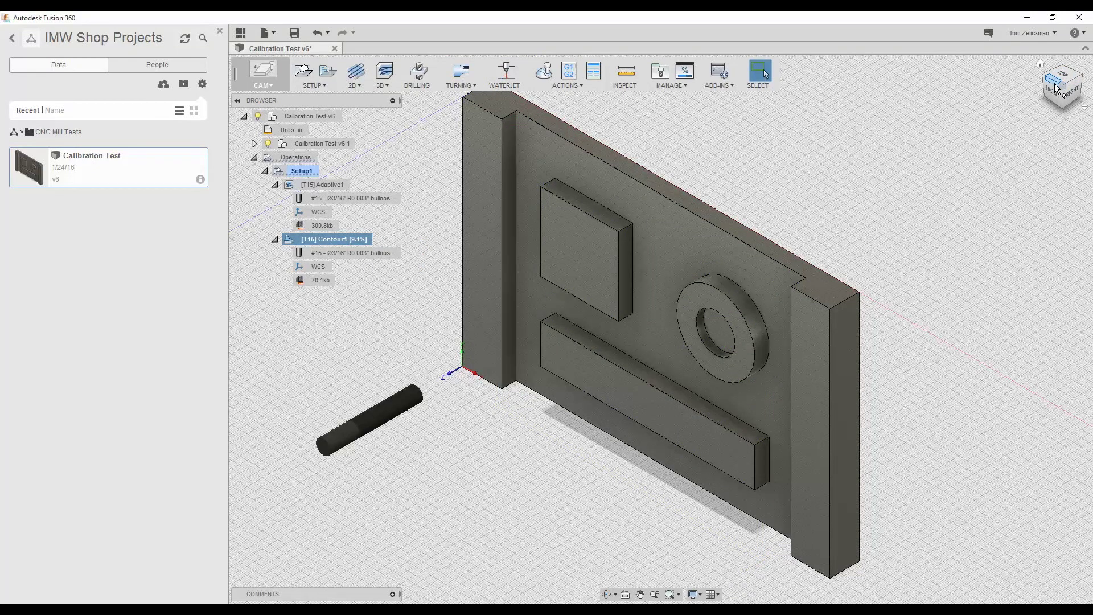
left_click(1055, 103)
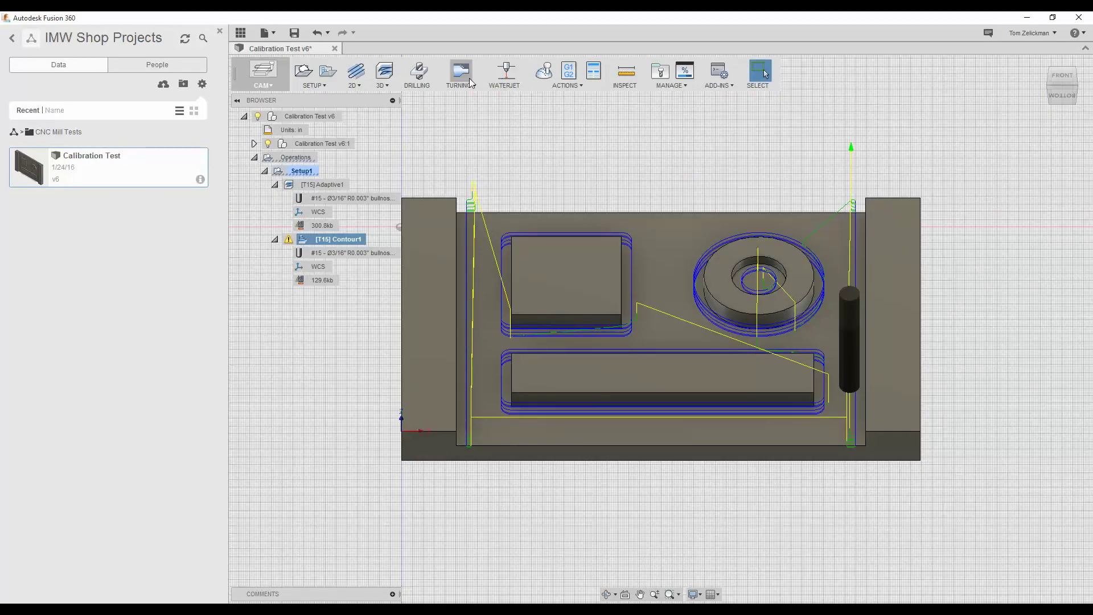
left_click(287, 241)
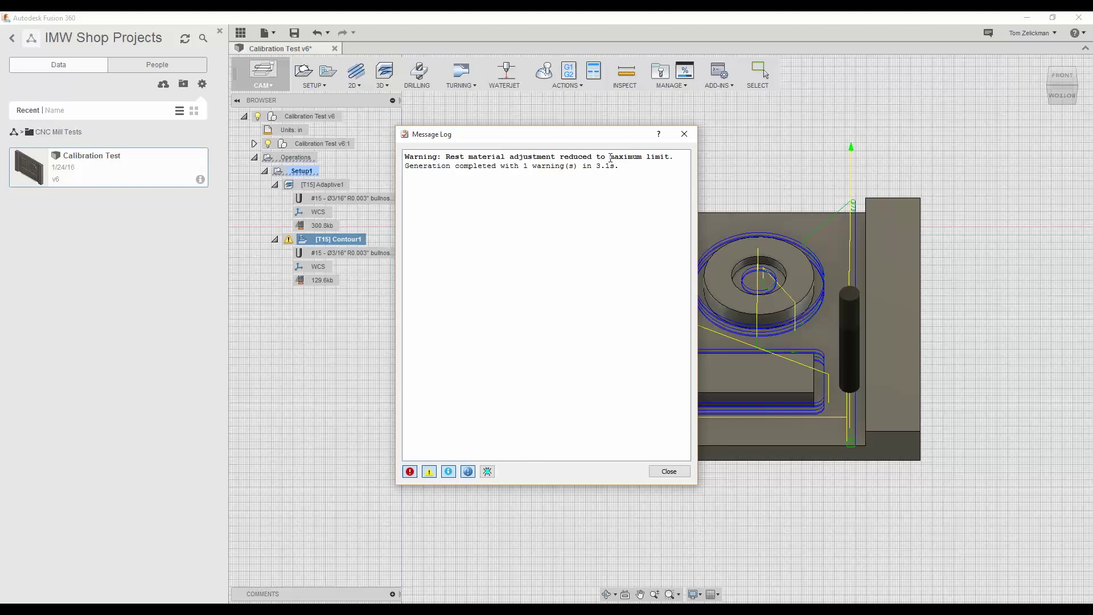
left_click(669, 472)
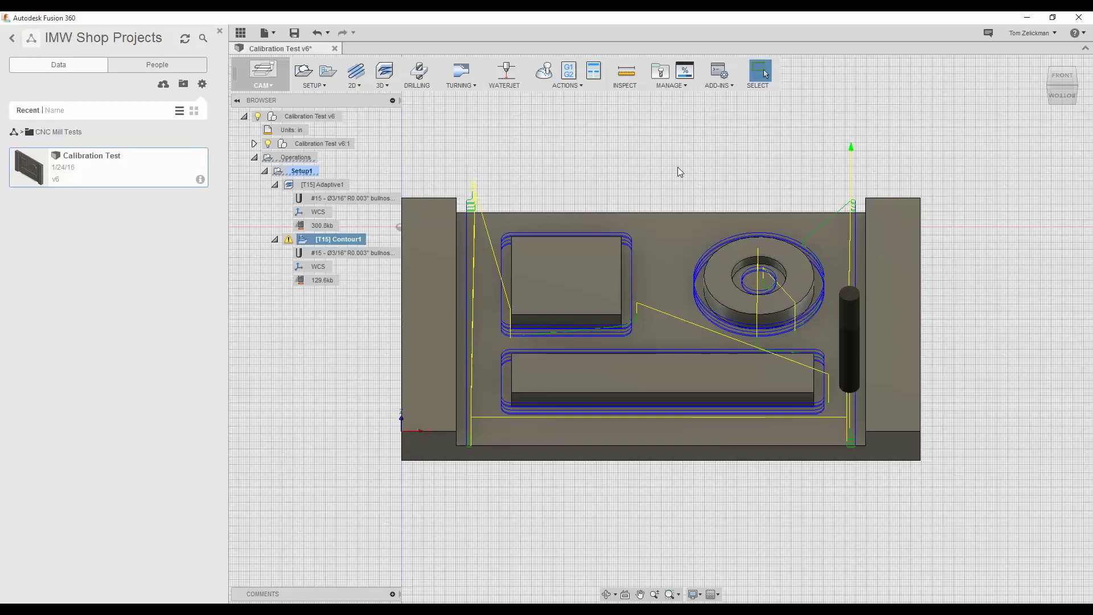
Simulate Contour1 with Tail toolpath mode and stock visible, close it, then select Setup1
left_click(544, 73)
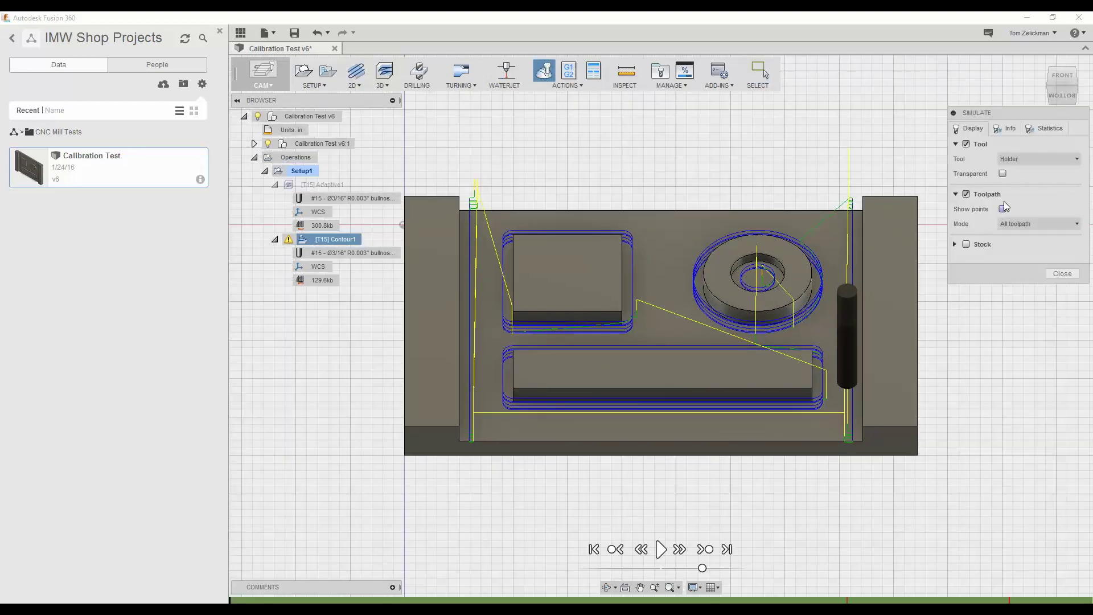
left_click(1004, 225)
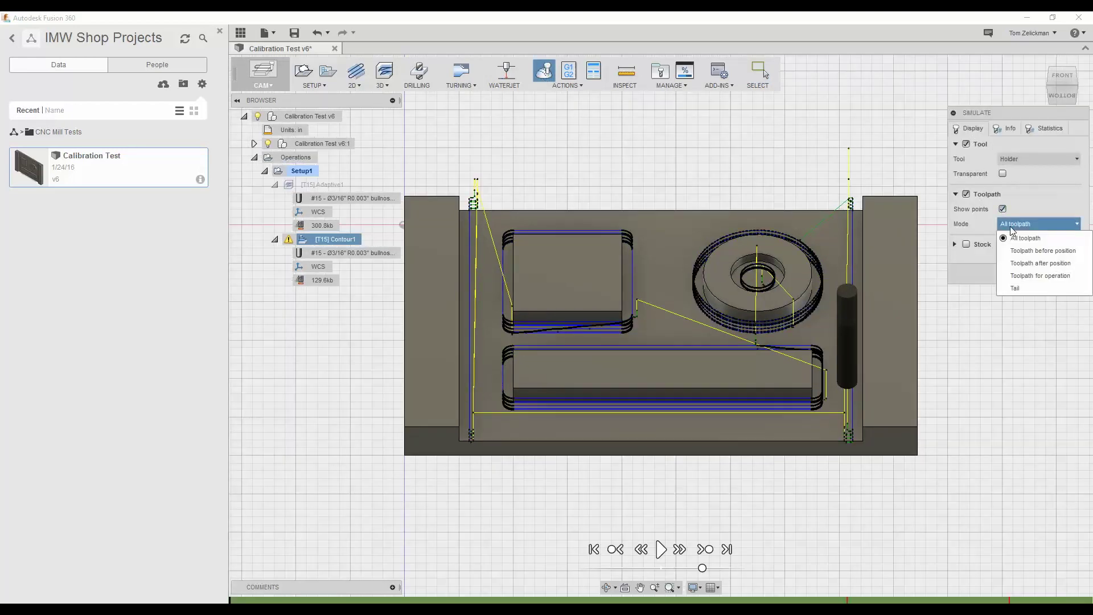
left_click(1021, 288)
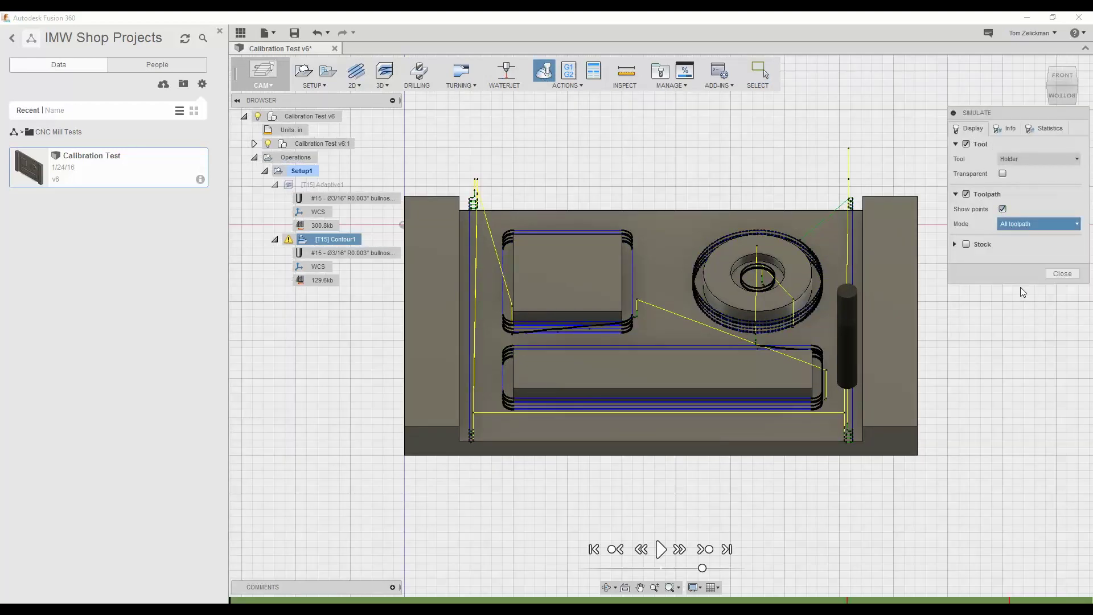
left_click(967, 244)
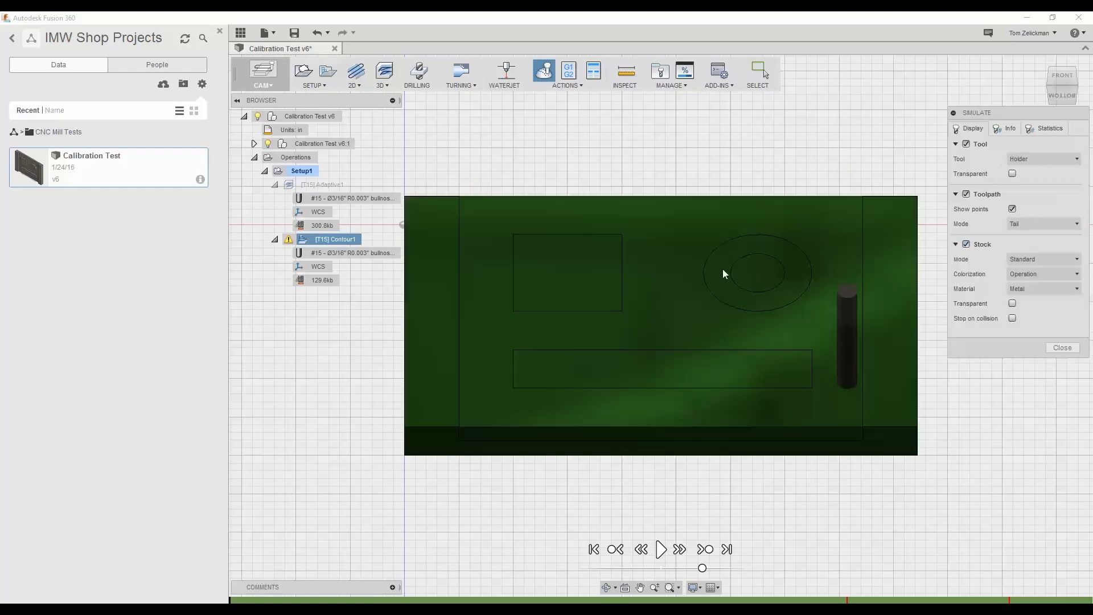
left_click(1062, 347)
left_click(299, 172)
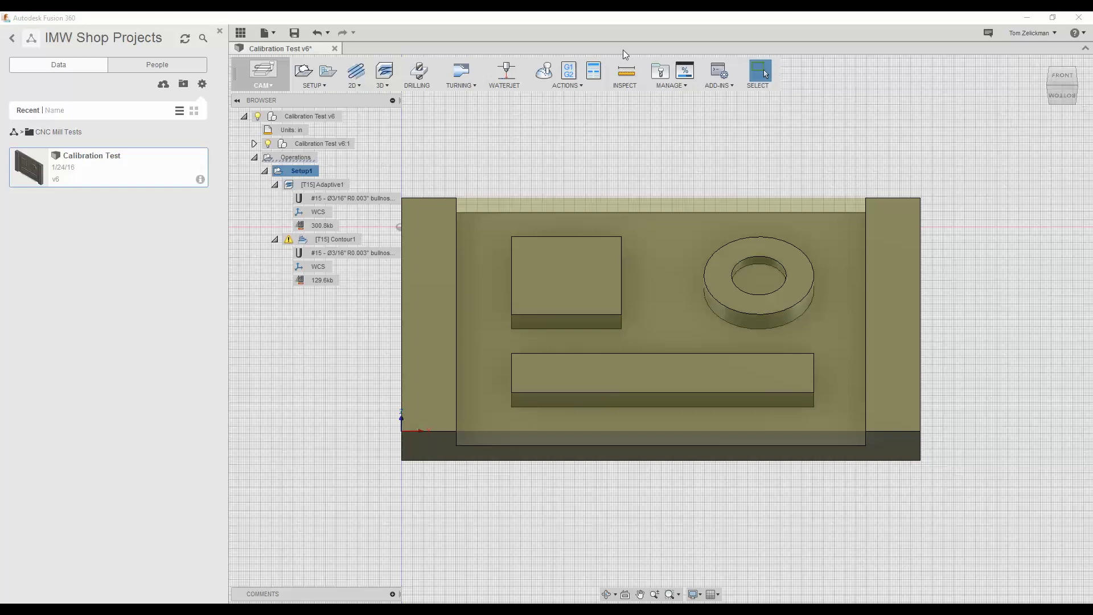
Simulate Setup1 at faster playback and check statistics: 0:21:38 machining time, 641.888 in distance
left_click(545, 72)
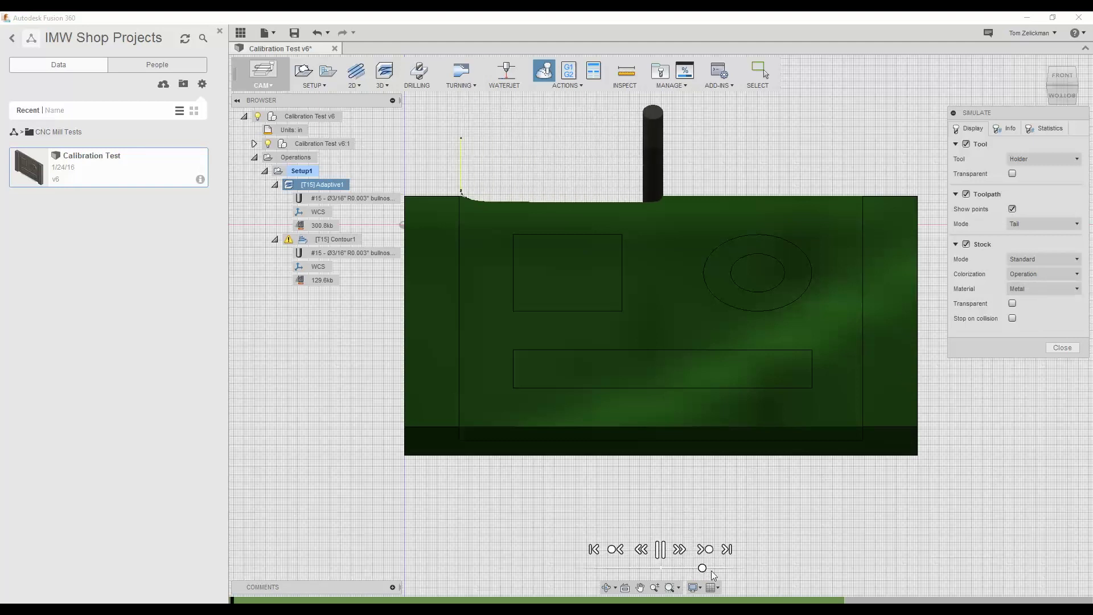
left_click_drag(705, 569, 717, 570)
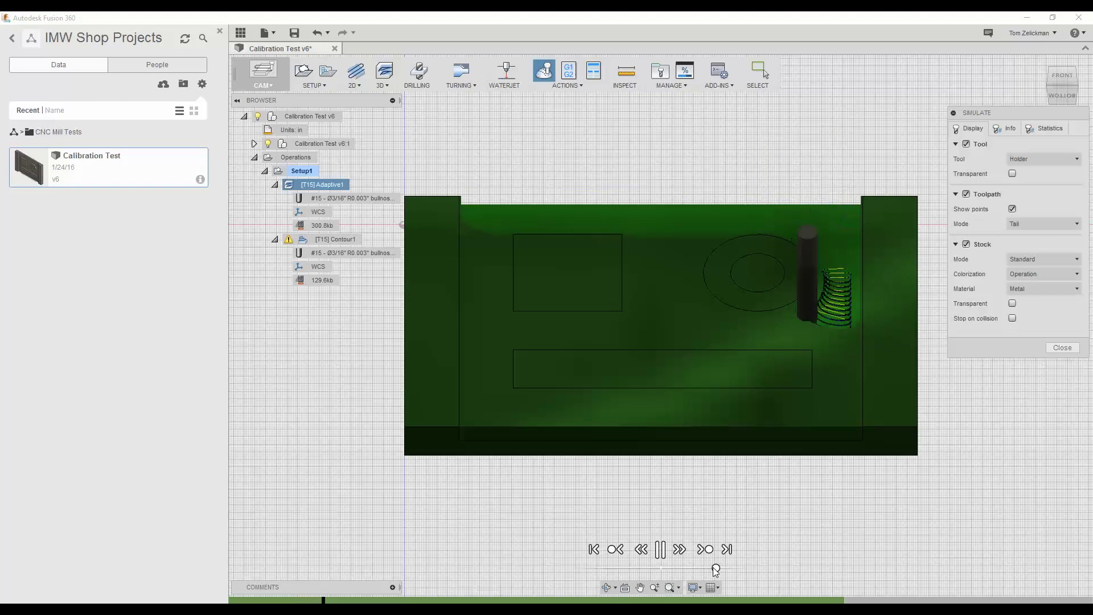
left_click(1048, 128)
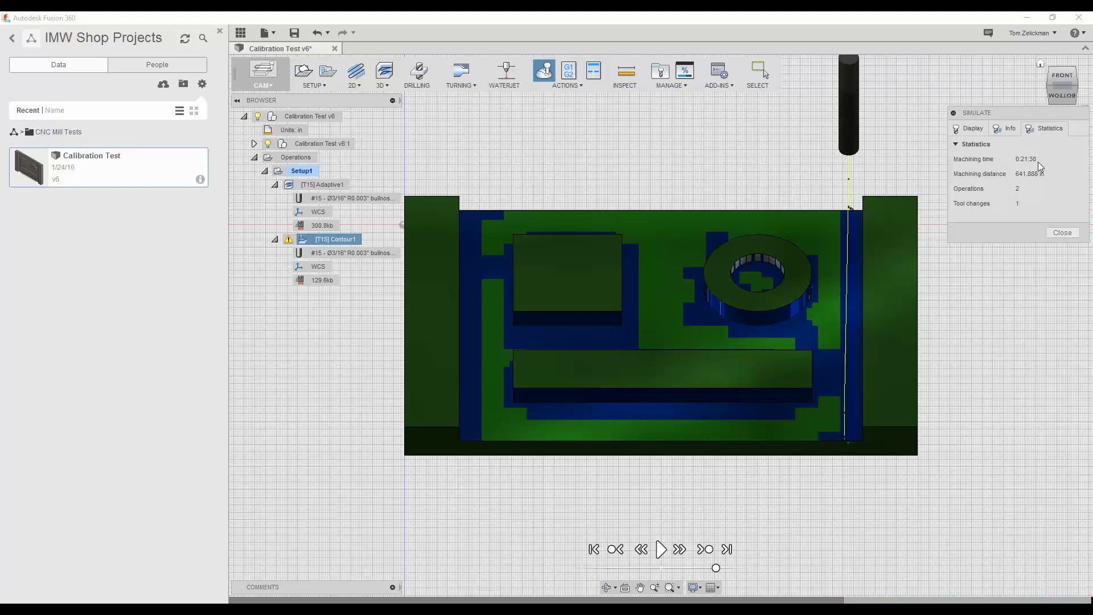
left_click(1062, 233)
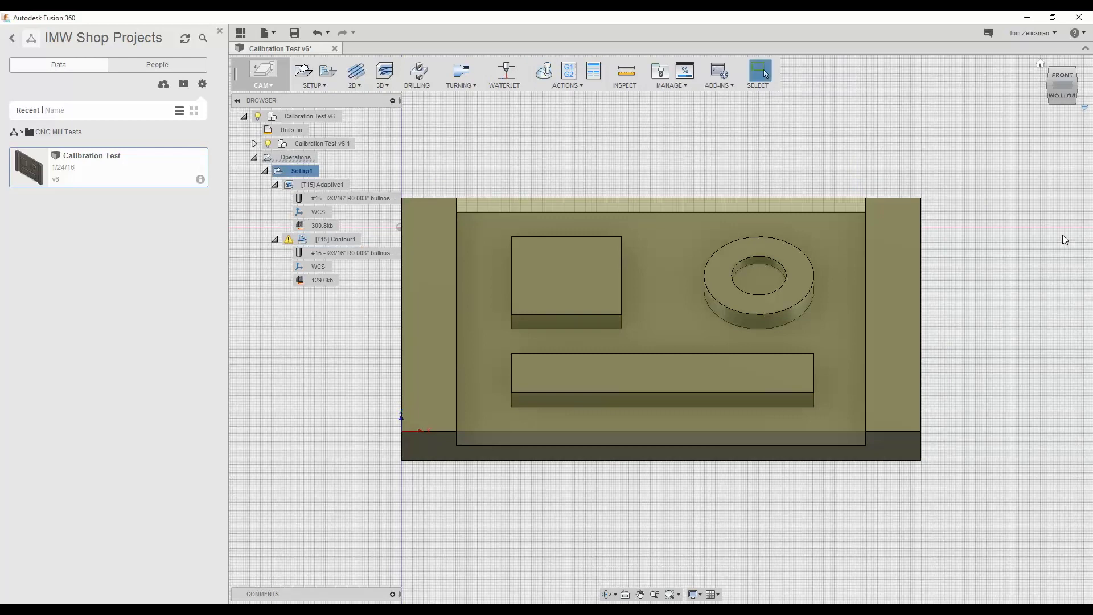